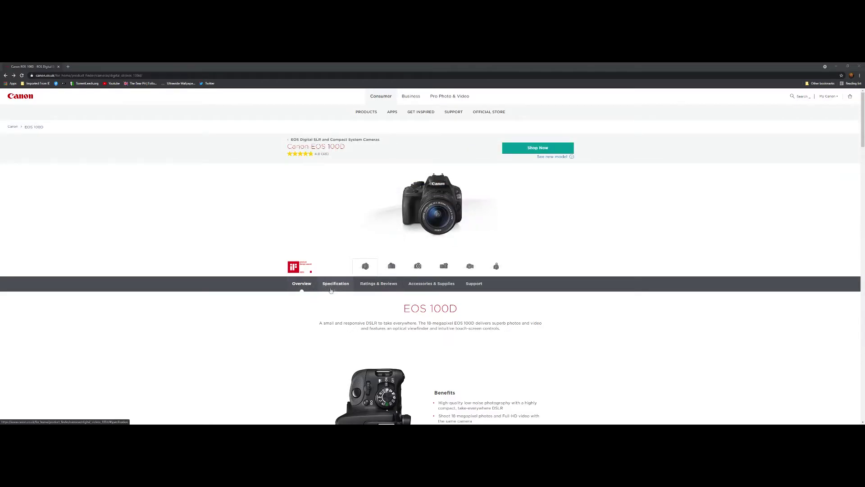
# Review the EOS 100D firmware downloads, then go back to the EOS Webcam Utility page.
pyautogui.click(474, 283)
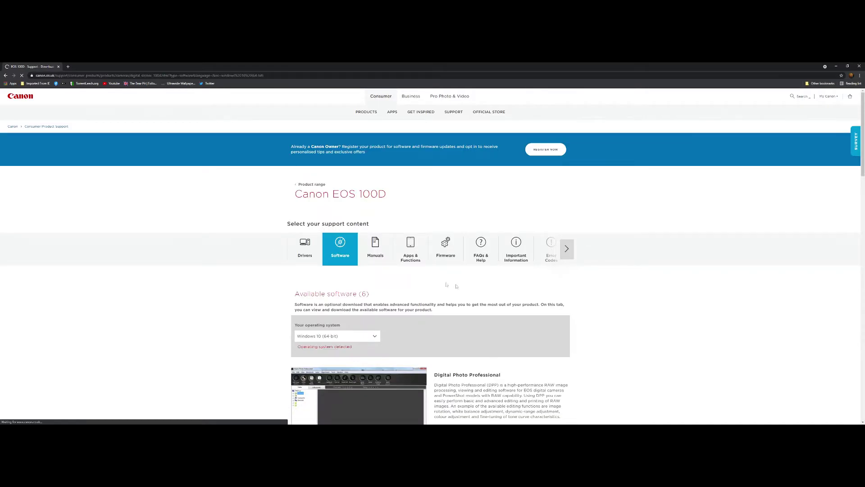
pyautogui.click(447, 251)
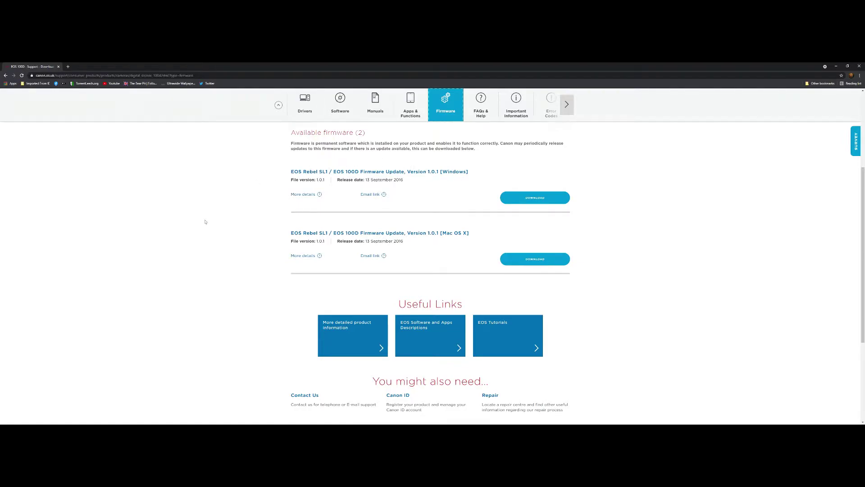
pyautogui.scroll(4, 205, 222)
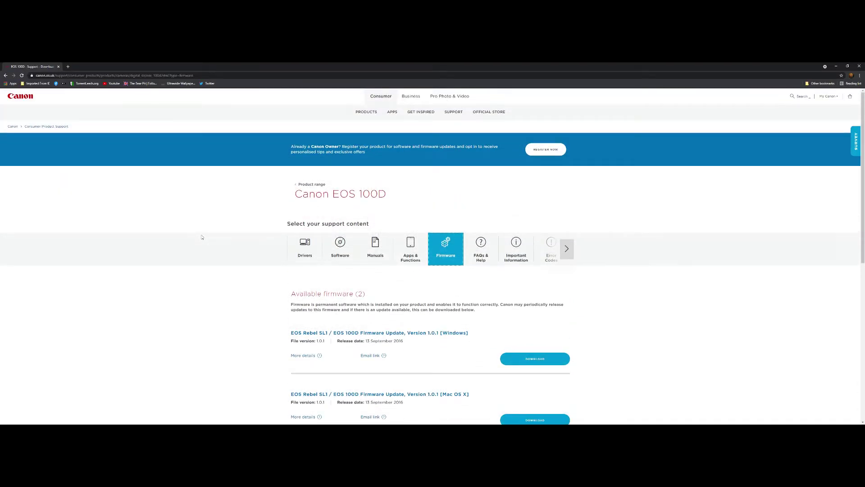
pyautogui.hotkey('alt', 'Left')
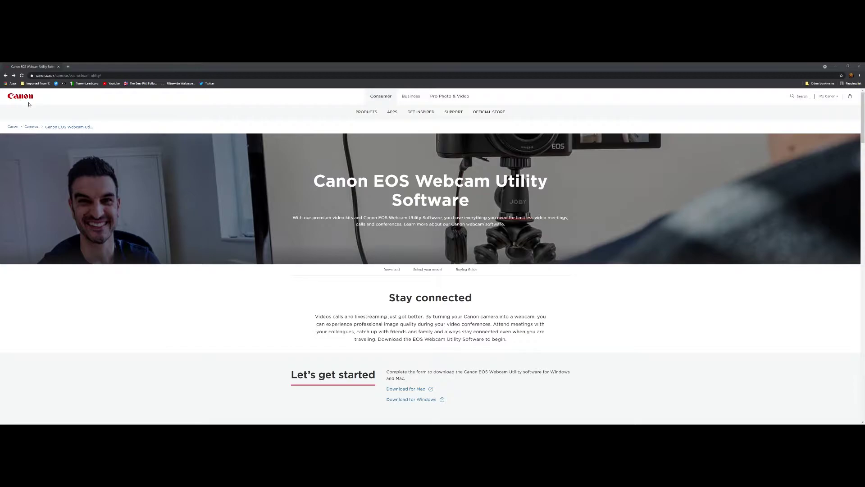
pyautogui.scroll(-1, 241, 174)
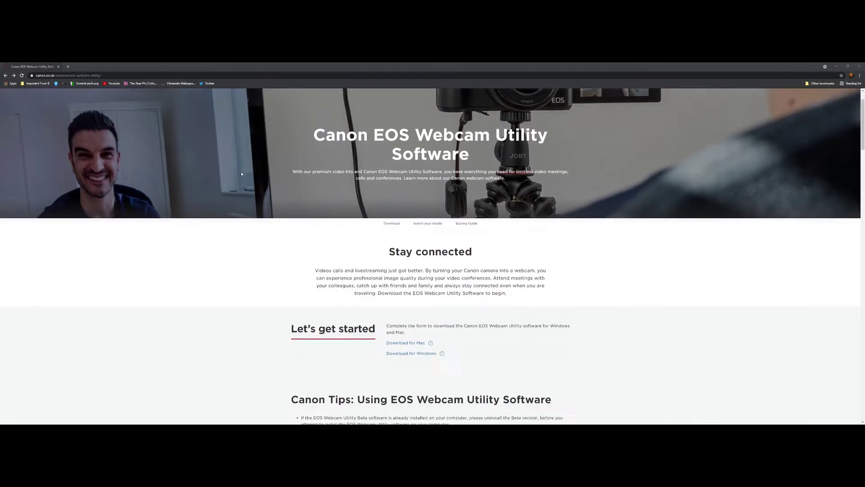
pyautogui.scroll(1, 241, 174)
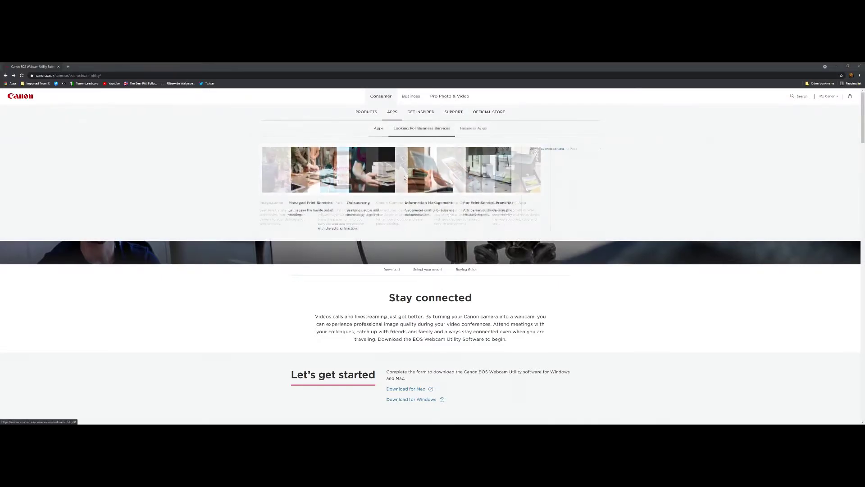
pyautogui.scroll(-2, 415, 253)
pyautogui.scroll(-6, 415, 254)
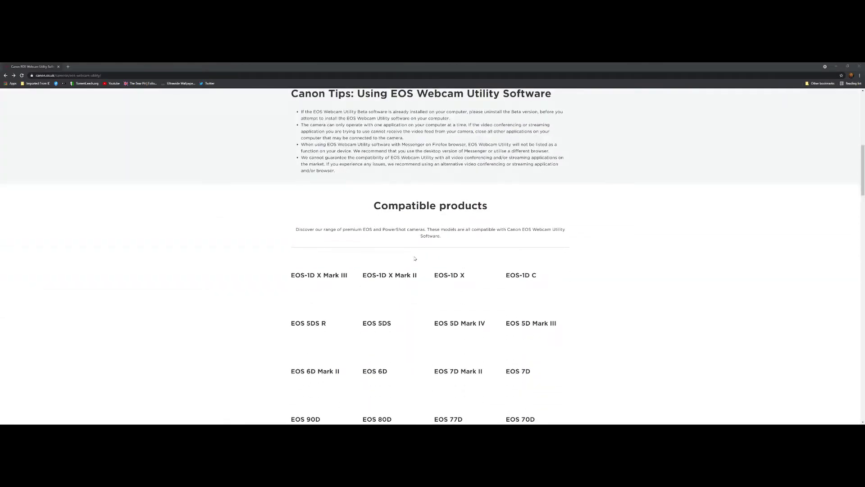
pyautogui.scroll(-1, 415, 258)
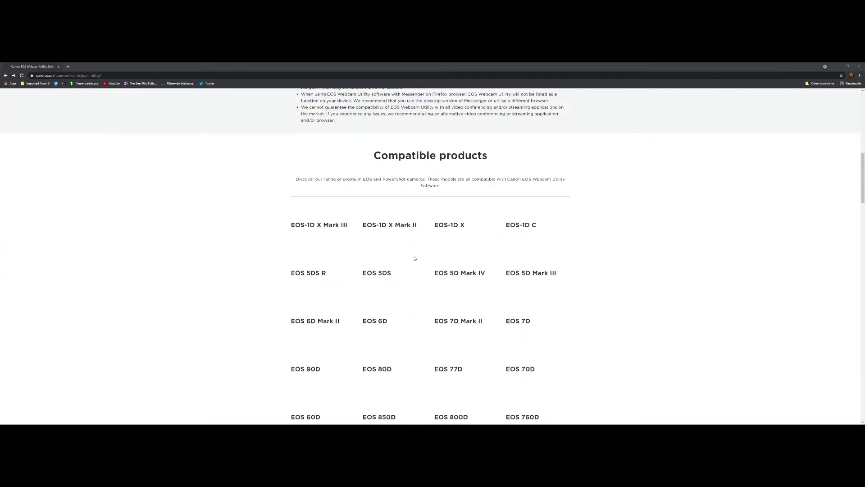
pyautogui.scroll(-2, 415, 258)
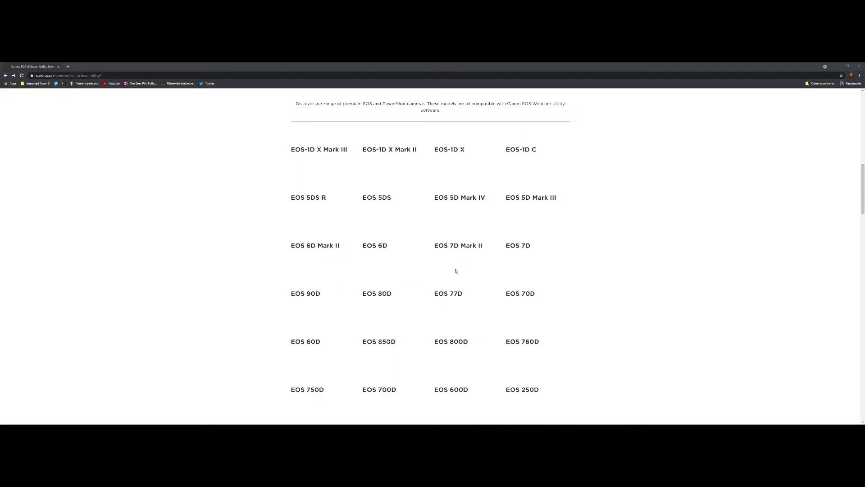
pyautogui.scroll(-2, 455, 271)
pyautogui.scroll(-1, 456, 271)
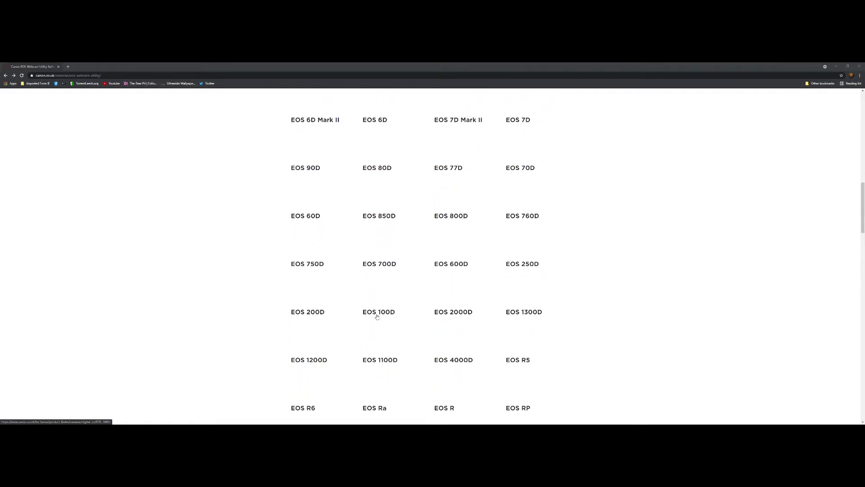
pyautogui.scroll(9, 378, 318)
pyautogui.scroll(3, 377, 328)
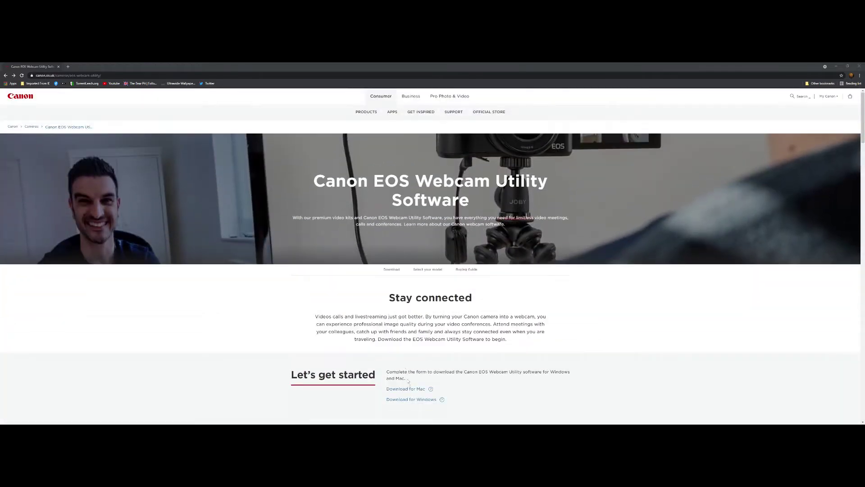
pyautogui.scroll(-2, 377, 328)
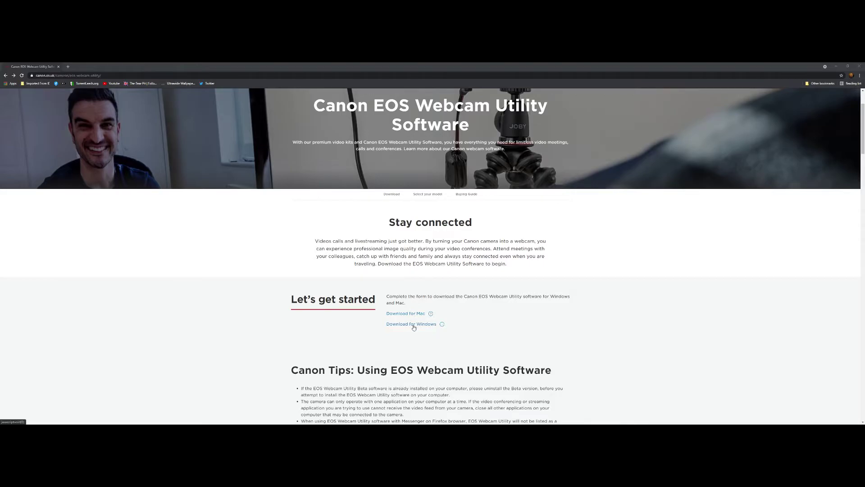
pyautogui.click(412, 324)
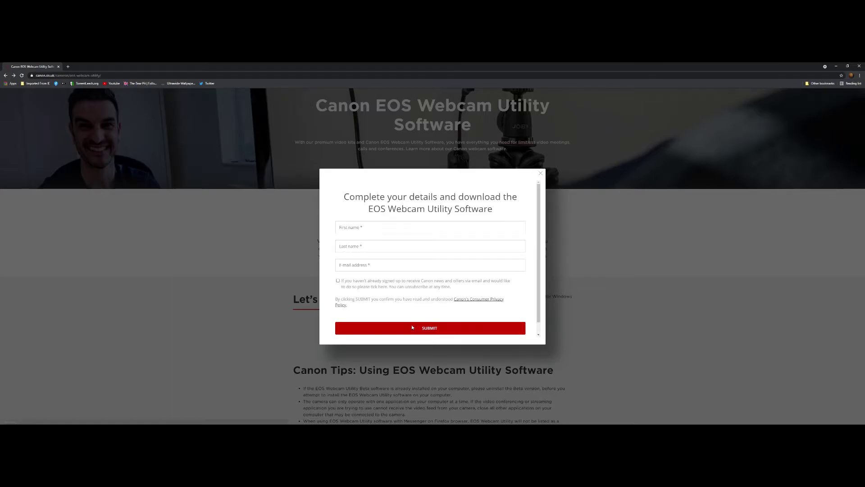
# Close the EOS Webcam Utility Windows download details form without downloading.
pyautogui.scroll(-1, 464, 282)
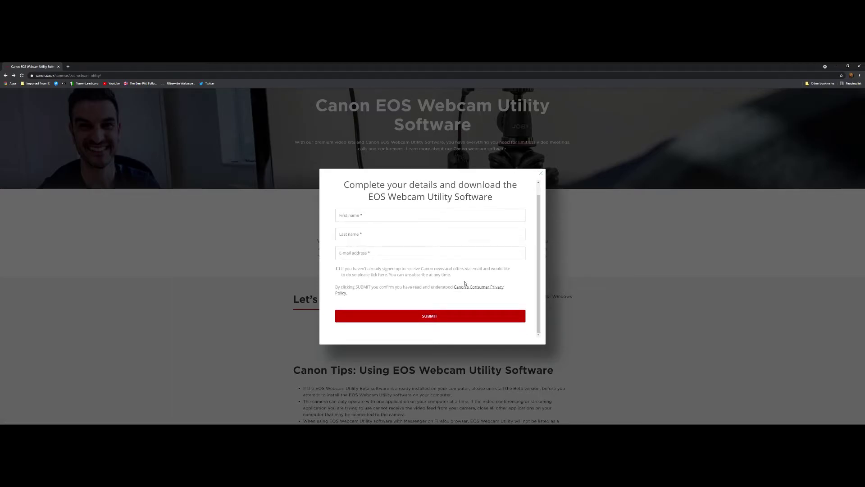
pyautogui.scroll(1, 505, 252)
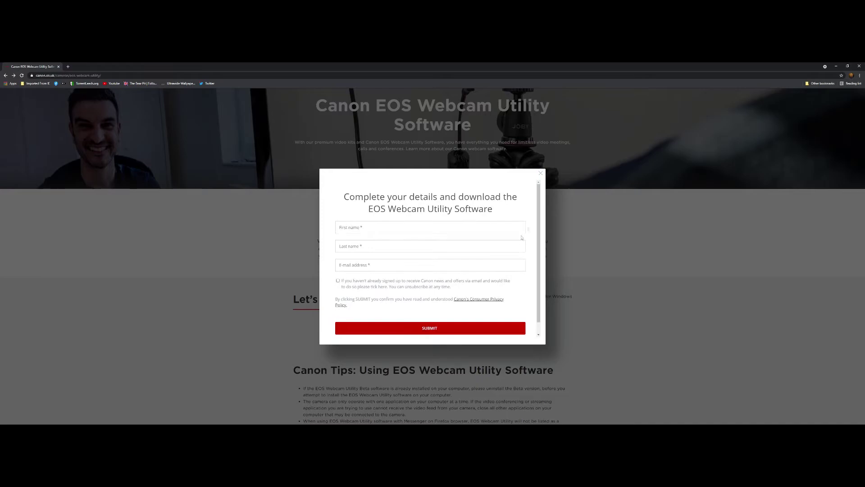
pyautogui.click(541, 174)
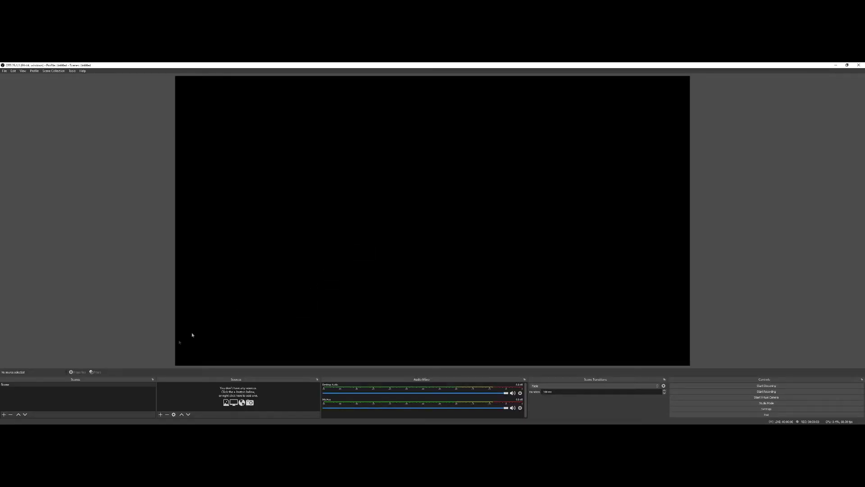
# Add a Video Capture Device source and begin naming it 'Canon 100D'.
pyautogui.click(161, 414)
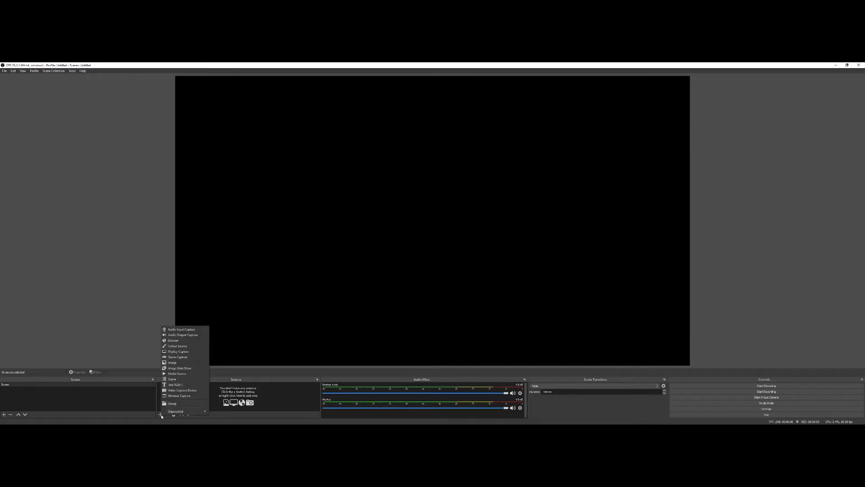
pyautogui.click(187, 390)
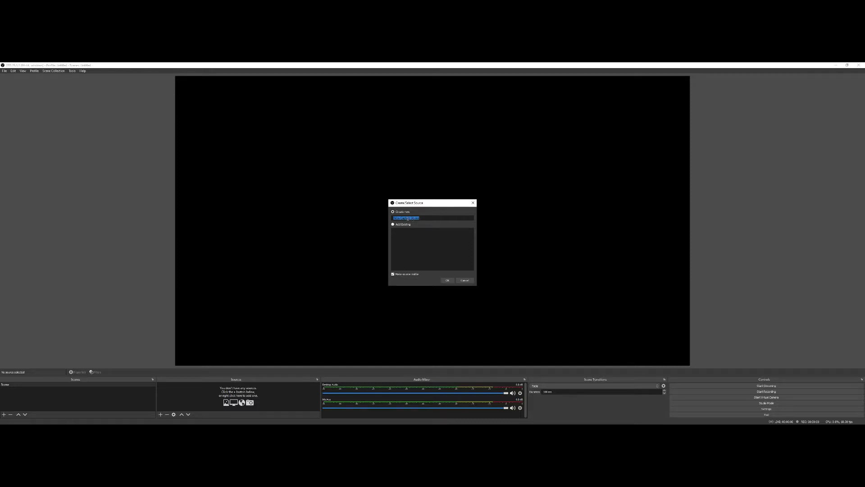
pyautogui.write('Canon 100D')
# Create the Canon 100D source using EOS Webcam Utility as its device.
pyautogui.click(446, 280)
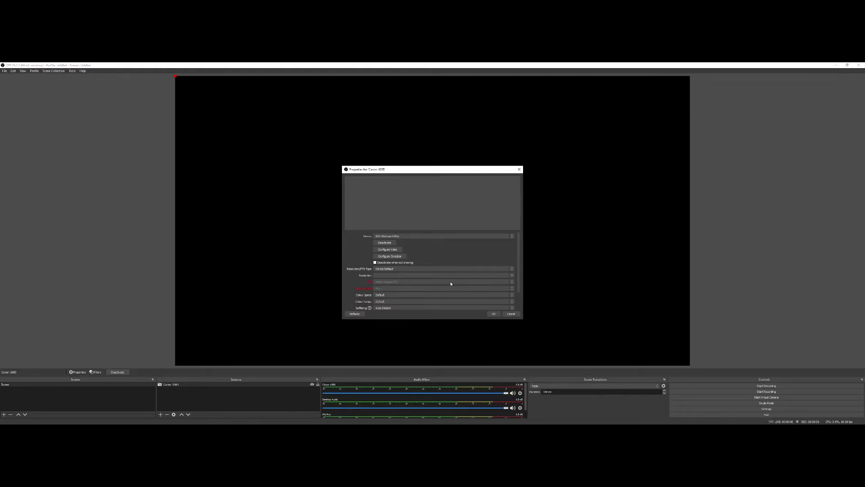
pyautogui.click(453, 238)
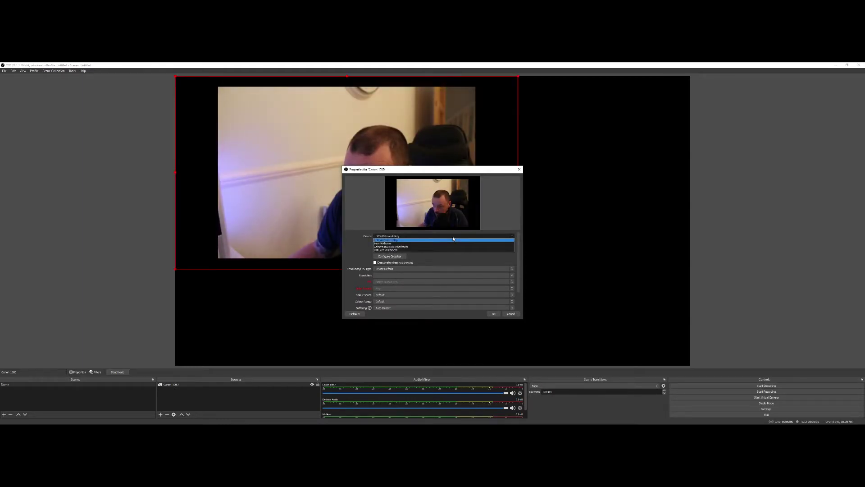
pyautogui.click(395, 241)
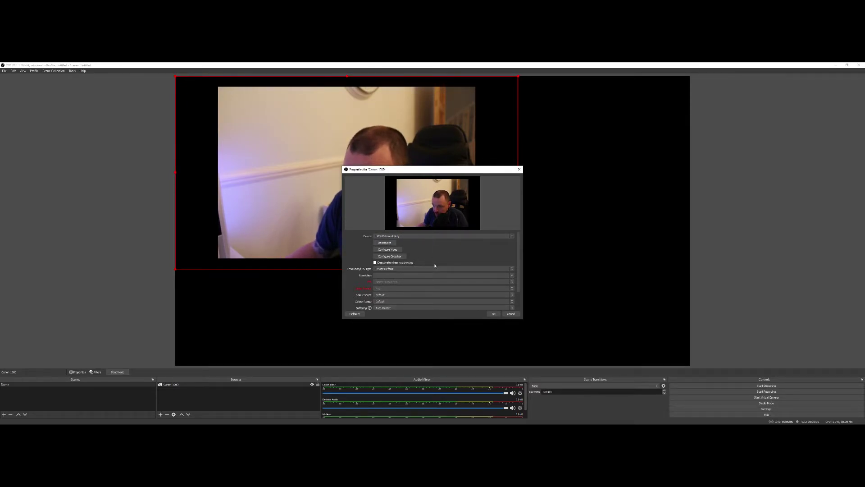
pyautogui.click(494, 314)
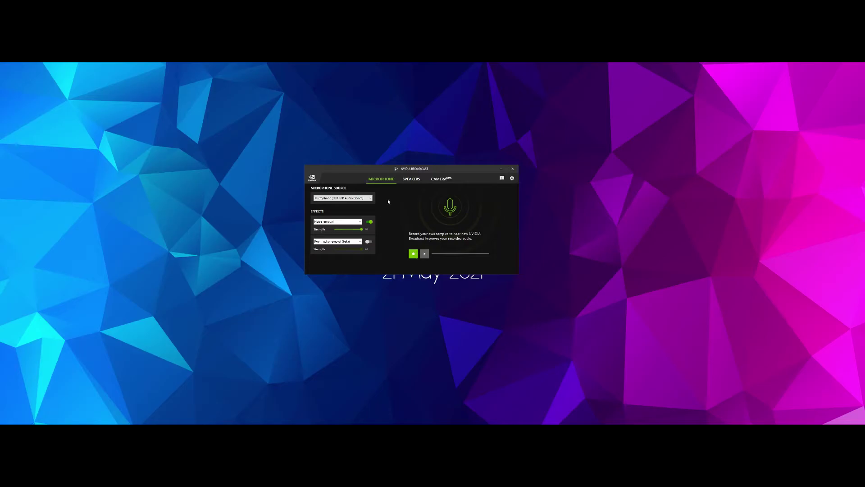
pyautogui.click(439, 179)
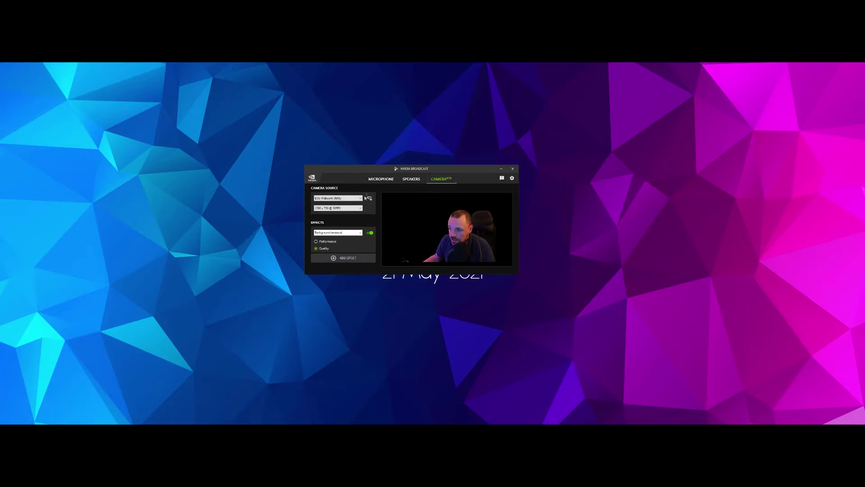
pyautogui.click(359, 198)
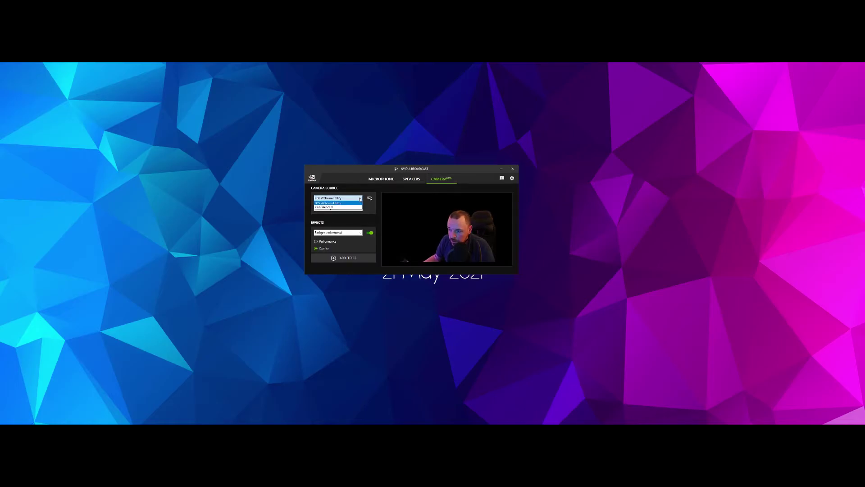
pyautogui.click(335, 202)
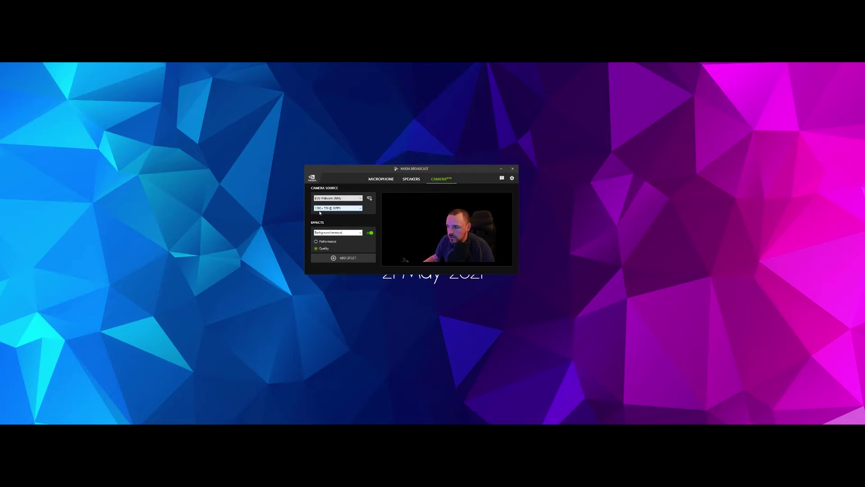
pyautogui.click(442, 190)
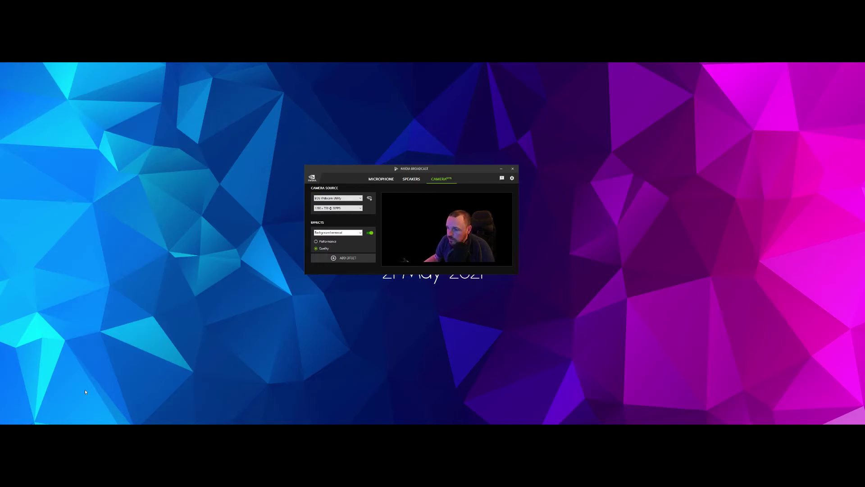
# Switch the camera effect to Background blur and raise its strength to high.
pyautogui.click(359, 232)
pyautogui.click(342, 237)
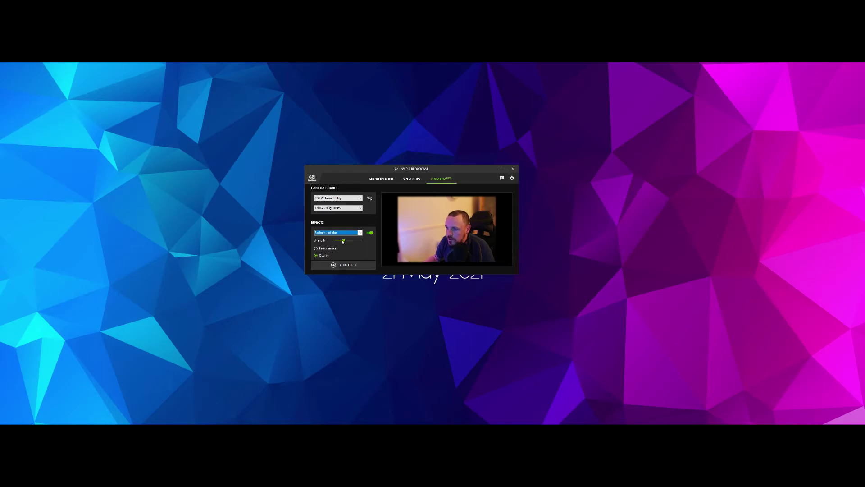
pyautogui.click(342, 241)
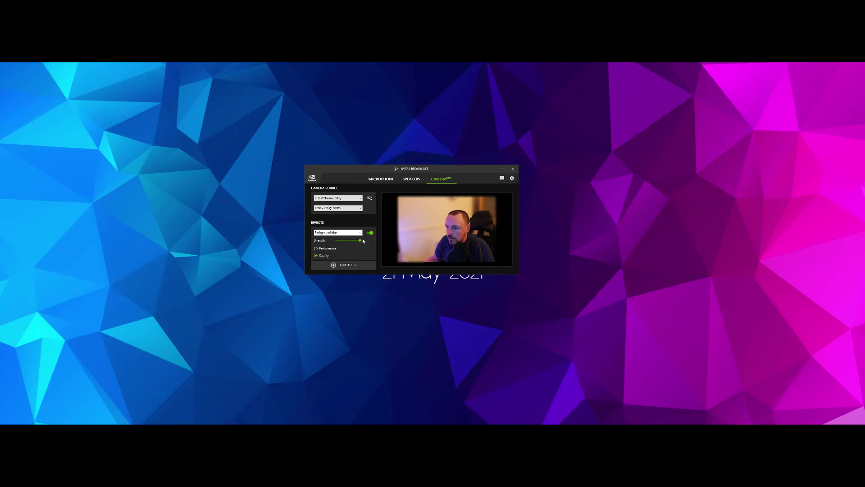
pyautogui.click(360, 232)
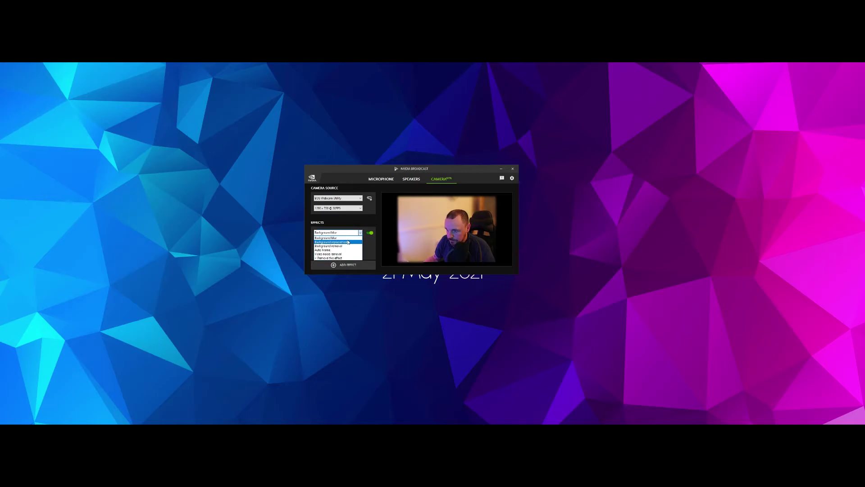
# Try Background replacement, then Auto Frame, and finally return to Background removal.
pyautogui.click(347, 243)
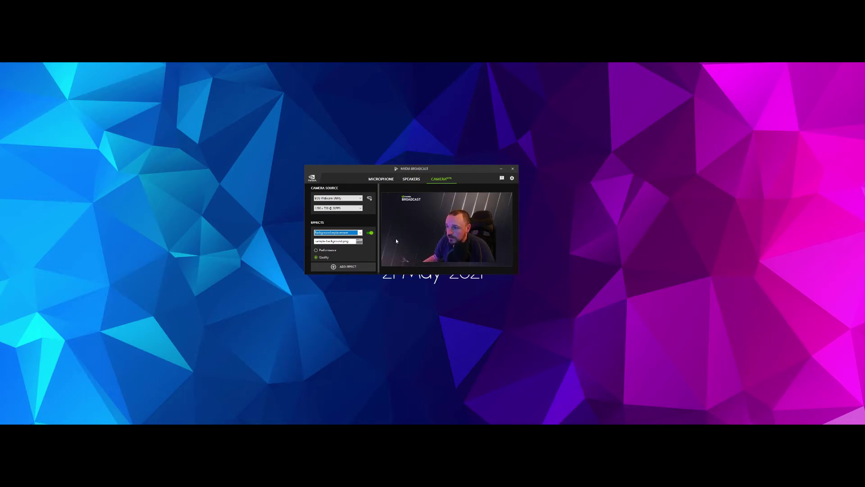
pyautogui.click(360, 232)
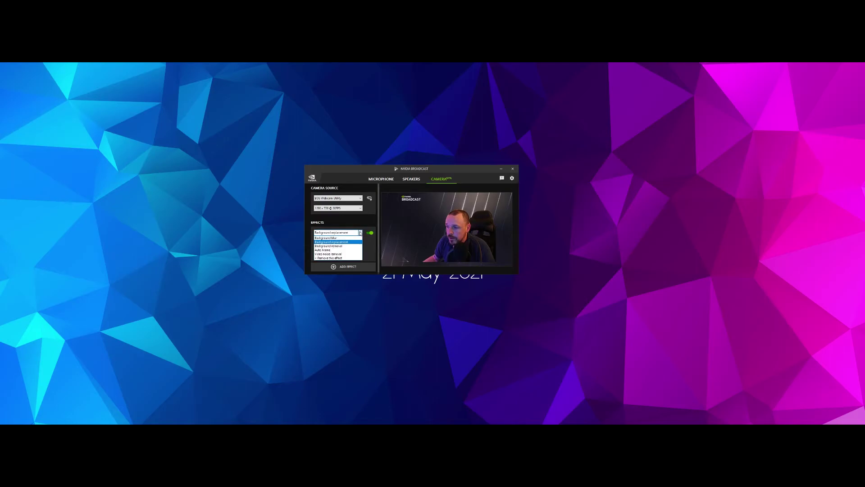
pyautogui.click(334, 250)
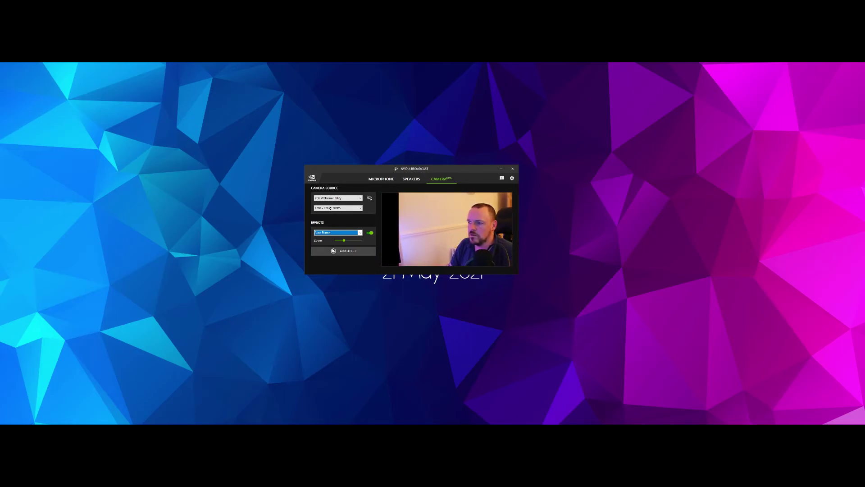
pyautogui.click(337, 232)
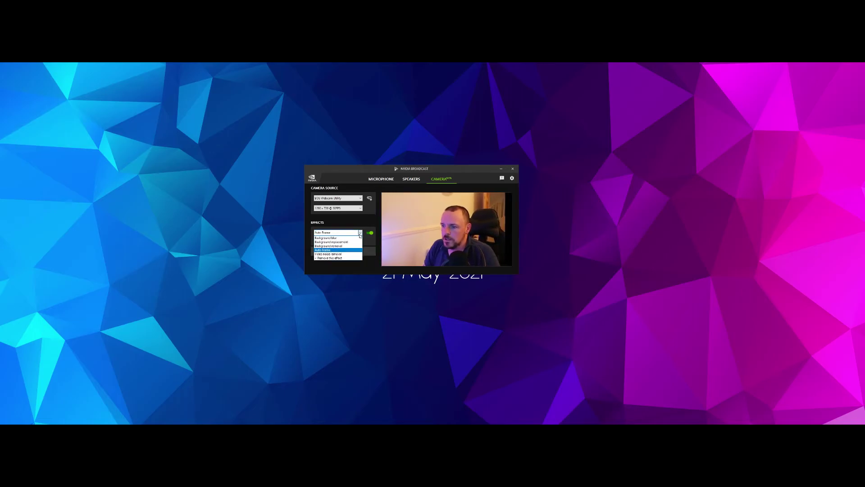
pyautogui.click(339, 246)
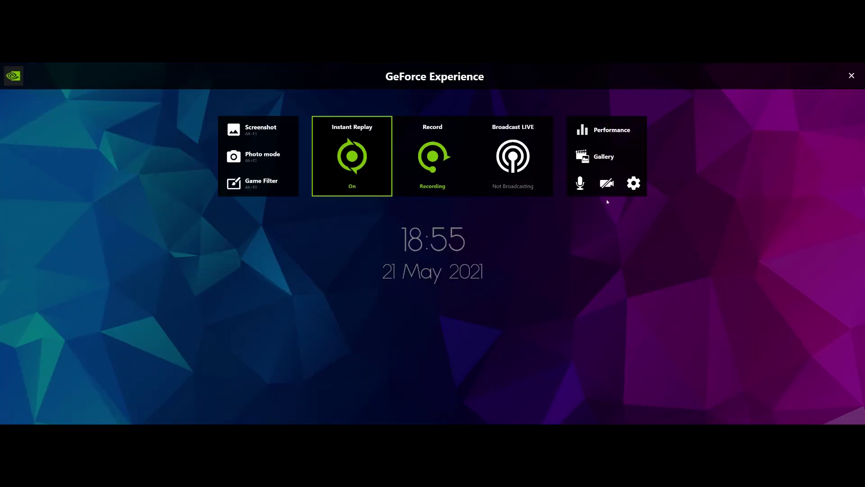
# Turn the GeForce Experience webcam overlay on and open its HUD layout settings.
pyautogui.moveTo(607, 183)
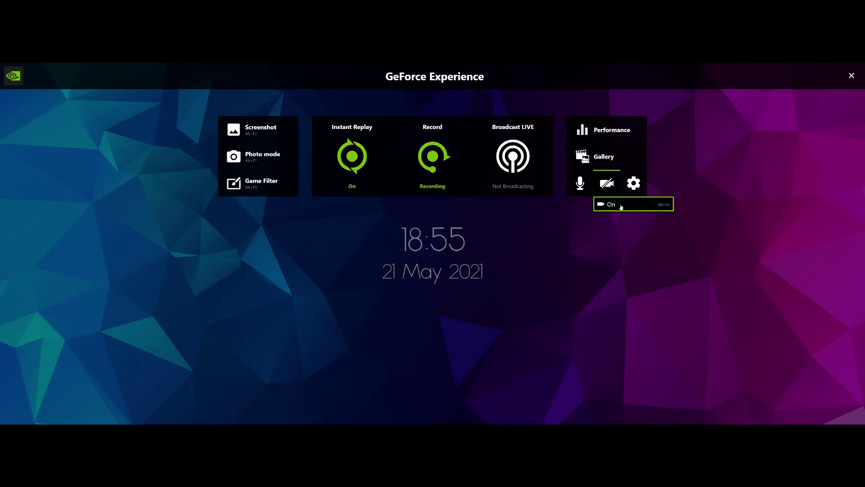
pyautogui.click(620, 206)
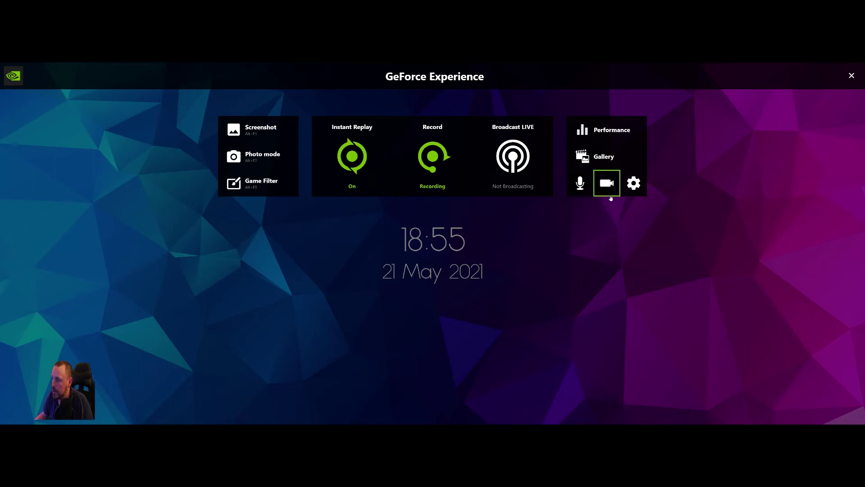
pyautogui.click(632, 182)
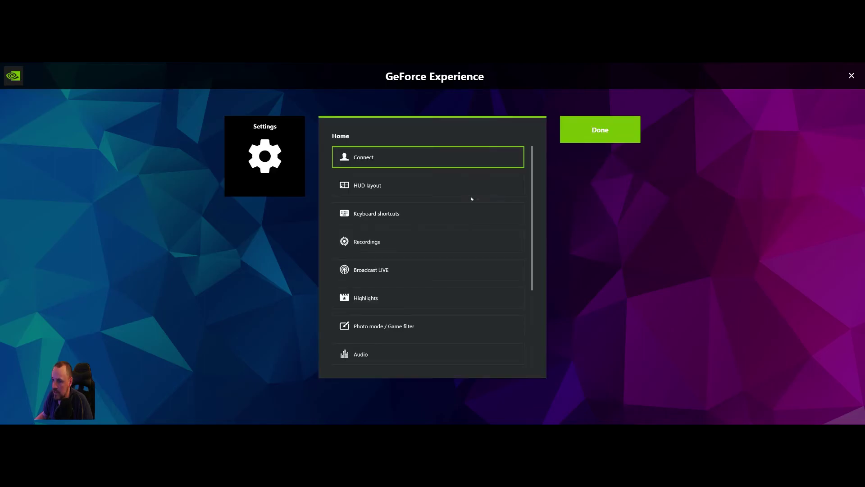
pyautogui.click(394, 185)
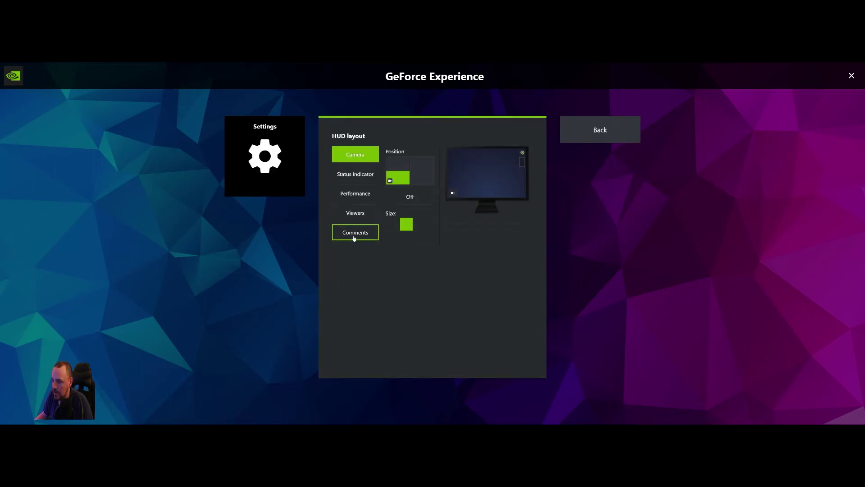
# Try two larger webcam overlay sizes, then settle on the smaller size.
pyautogui.click(406, 225)
pyautogui.click(430, 230)
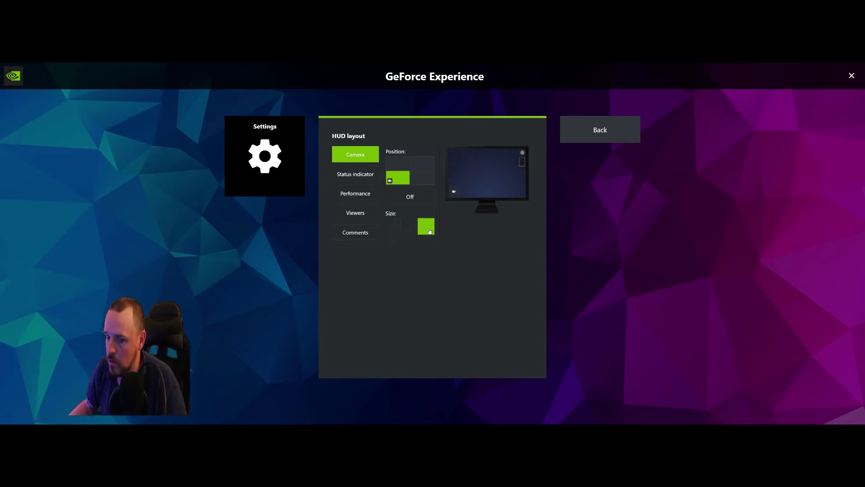
pyautogui.click(407, 226)
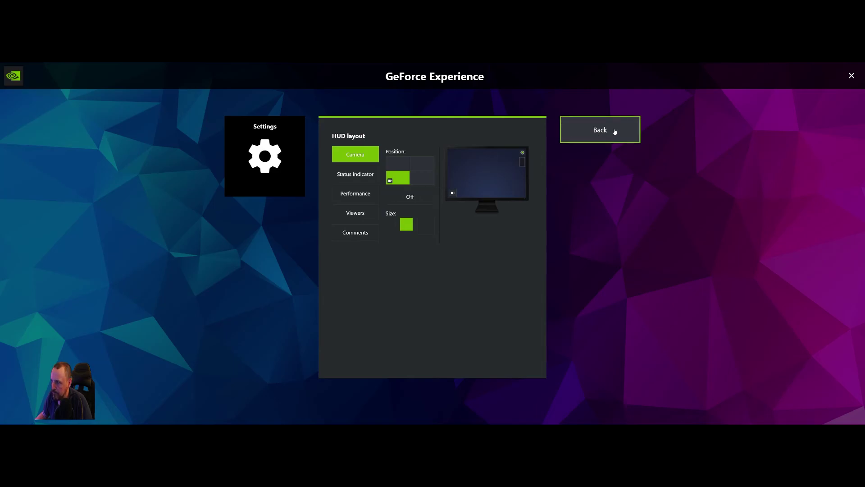
# Leave the overlay settings and close the GeForce Experience overlay.
pyautogui.click(615, 132)
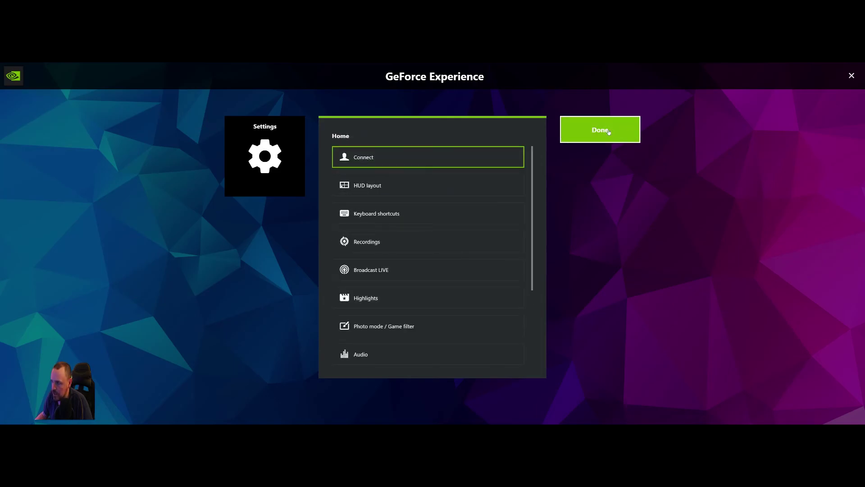
pyautogui.click(608, 131)
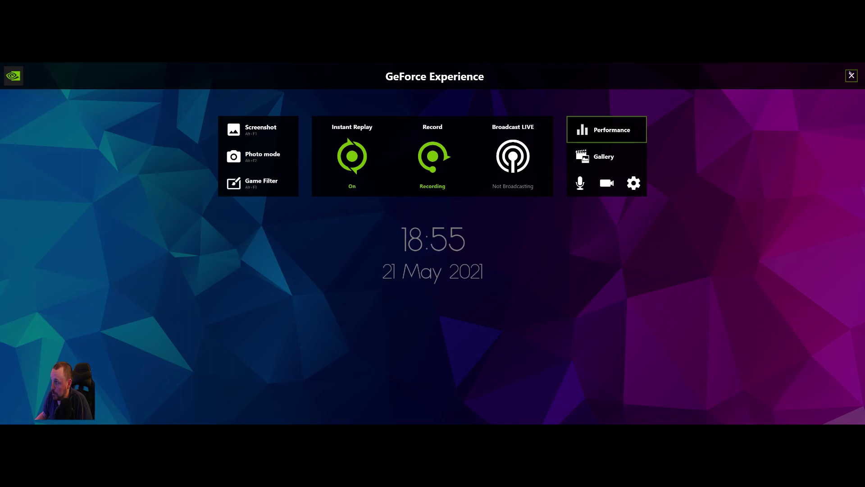
pyautogui.click(852, 76)
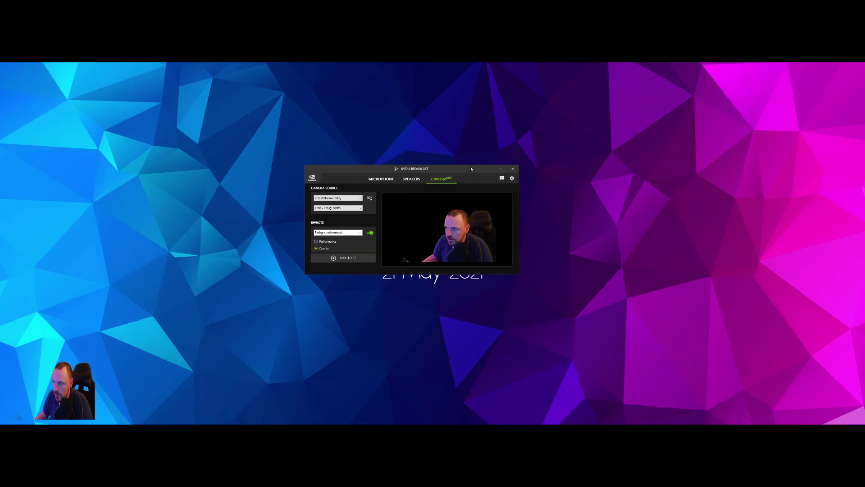
# Drag the NVIDIA Broadcast window up slightly to uncover the 21 May 2021 date.
pyautogui.moveTo(470, 169); pyautogui.dragTo(469, 155)
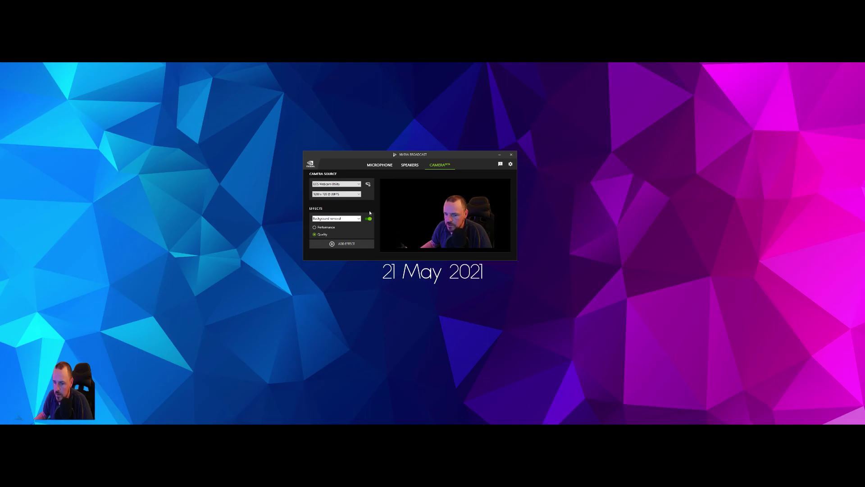